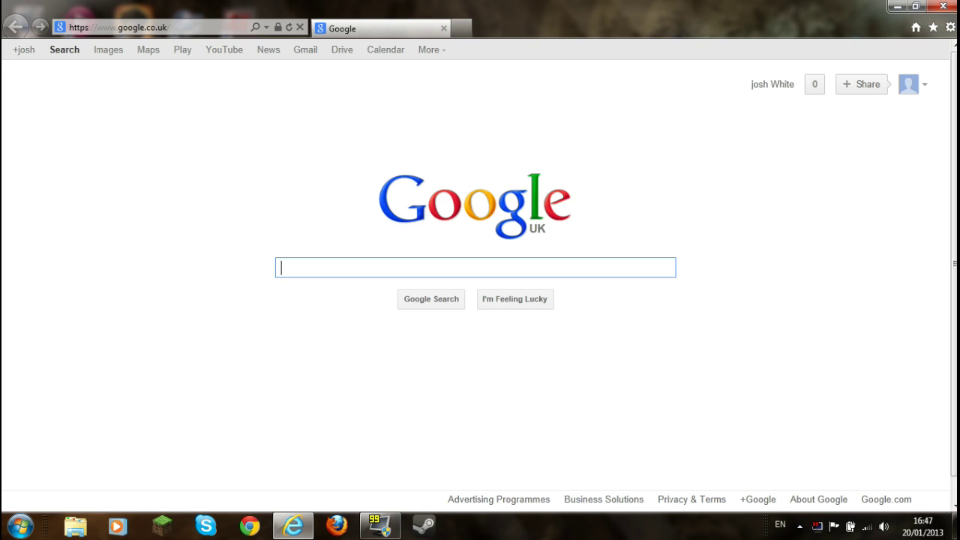
Search Google for "skydaz" and open the Skydaz Minecraft installers website from the results.
type("skydaz")
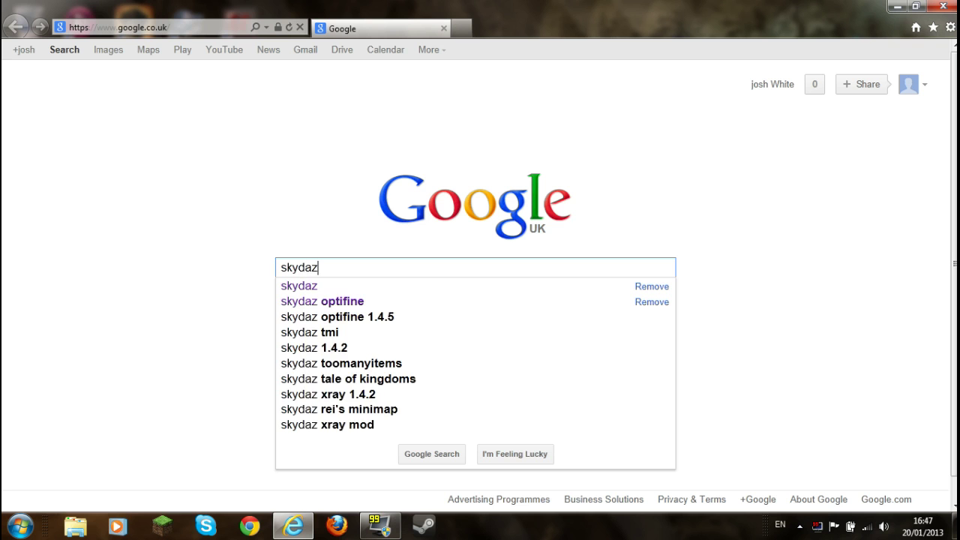
key("Return")
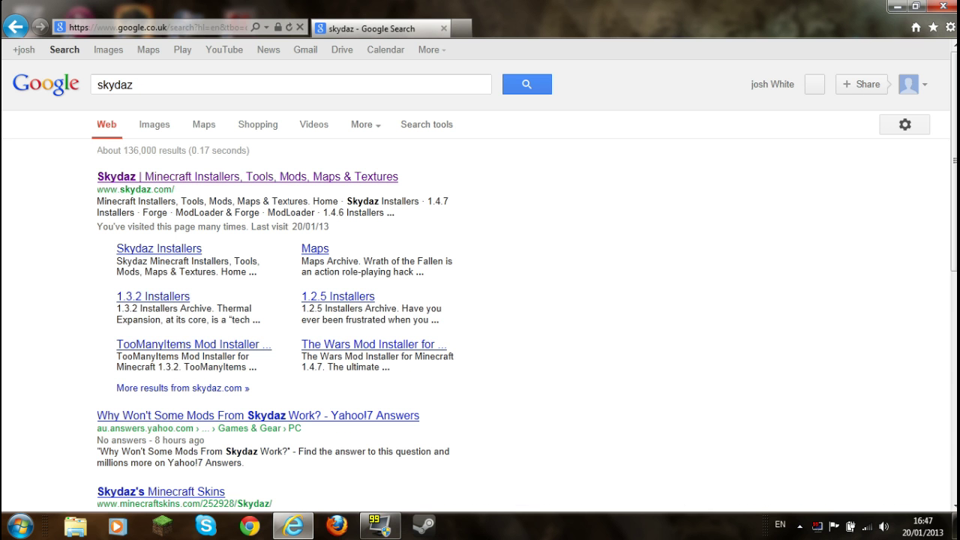
left_click(248, 177)
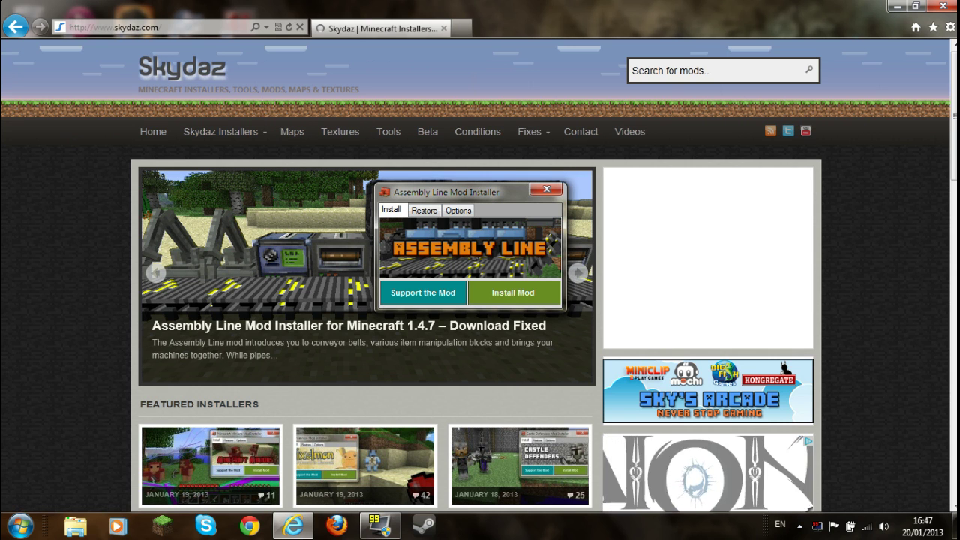
Open the Pixelmon Mod Installer for Minecraft 1.4.7 page from the featured installers on the Skydaz home page.
scroll(480, 300, "down", 4)
scroll(480, 299, "up", 3)
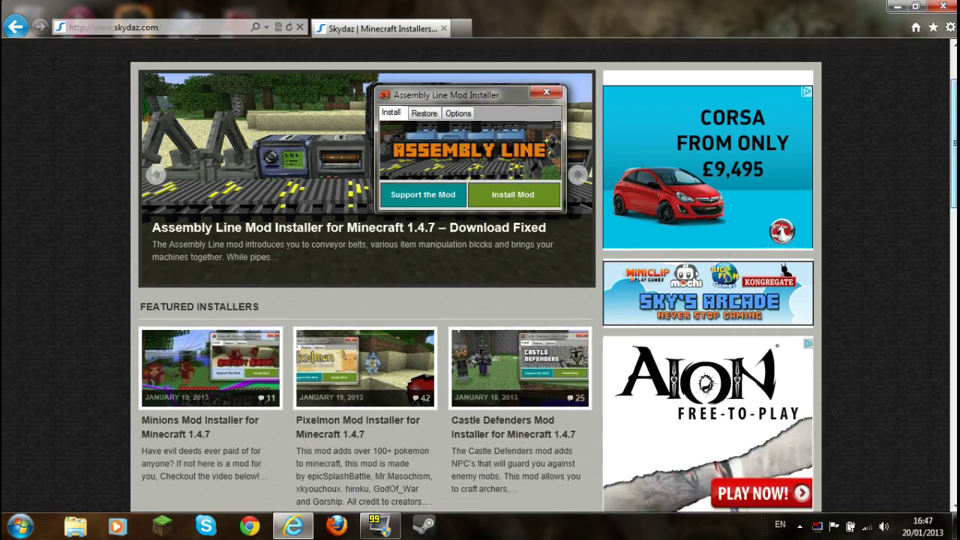
scroll(360, 428, "up", 1)
scroll(360, 427, "down", 1)
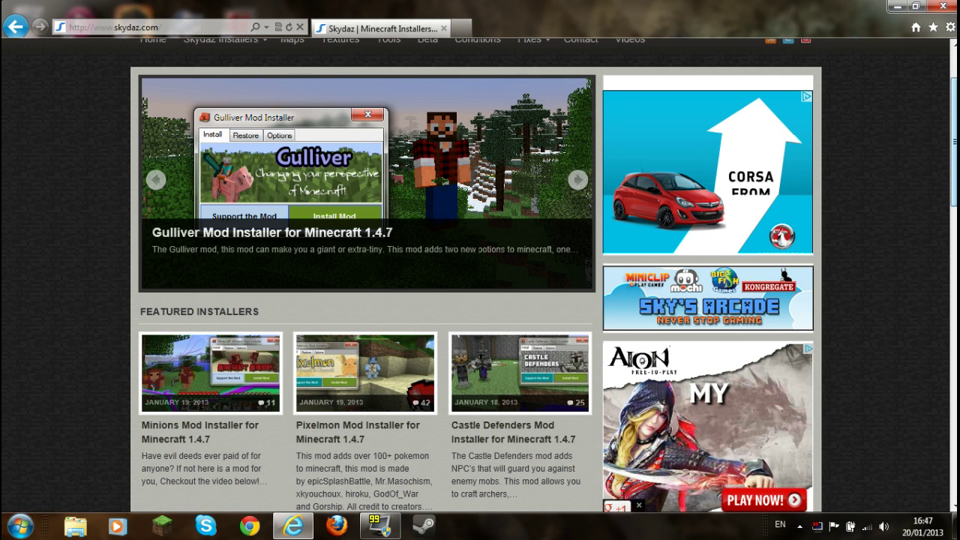
scroll(480, 270, "up", 2)
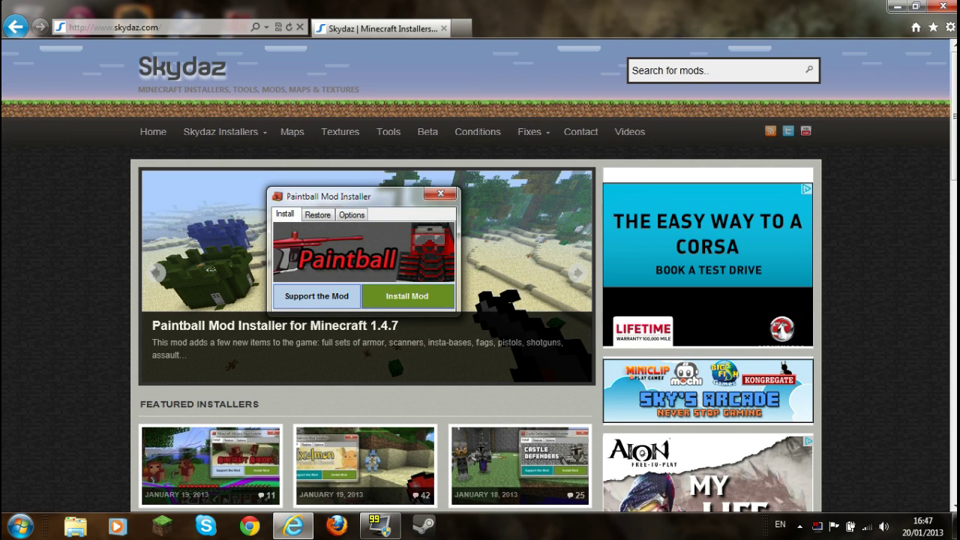
left_click(674, 70)
scroll(480, 300, "down", 3)
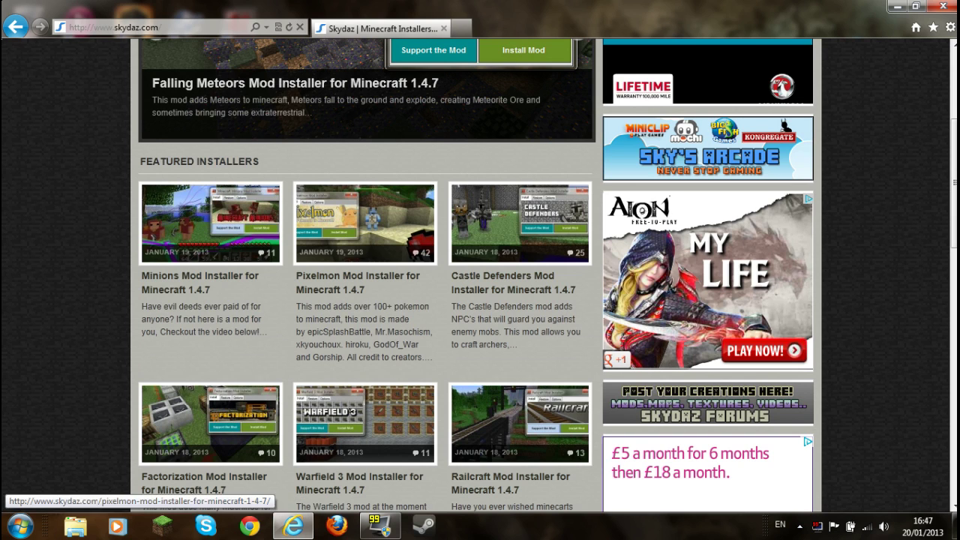
left_click(357, 277)
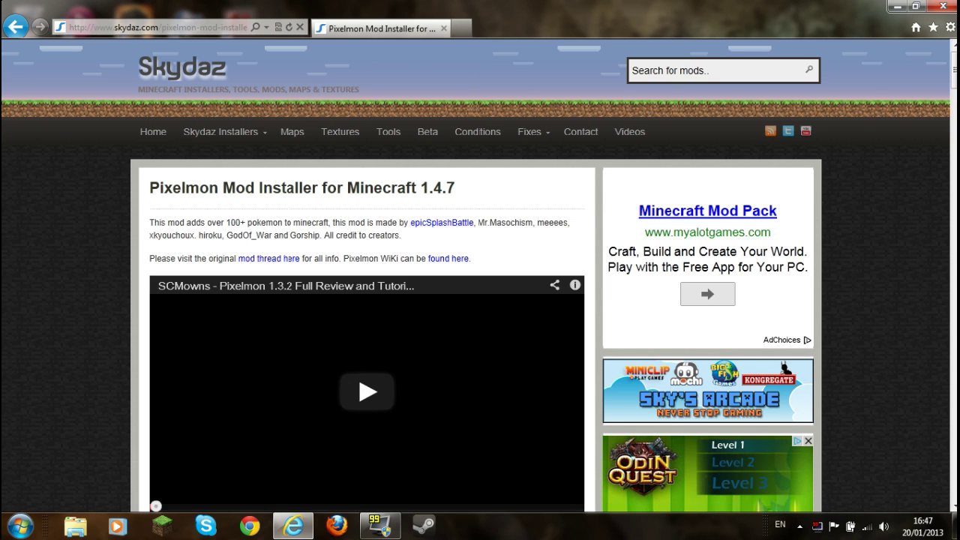
Download the .exe version of the Pixelmon Mod Installer by skipping the AdF.ly advert, and save the file.
scroll(480, 300, "down", 5)
scroll(479, 276, "down", 6)
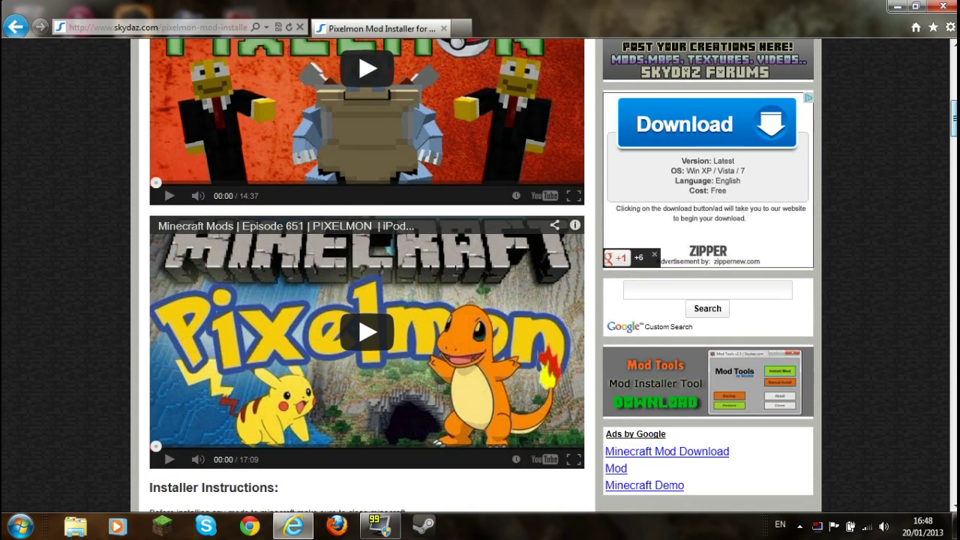
scroll(187, 316, "down", 5)
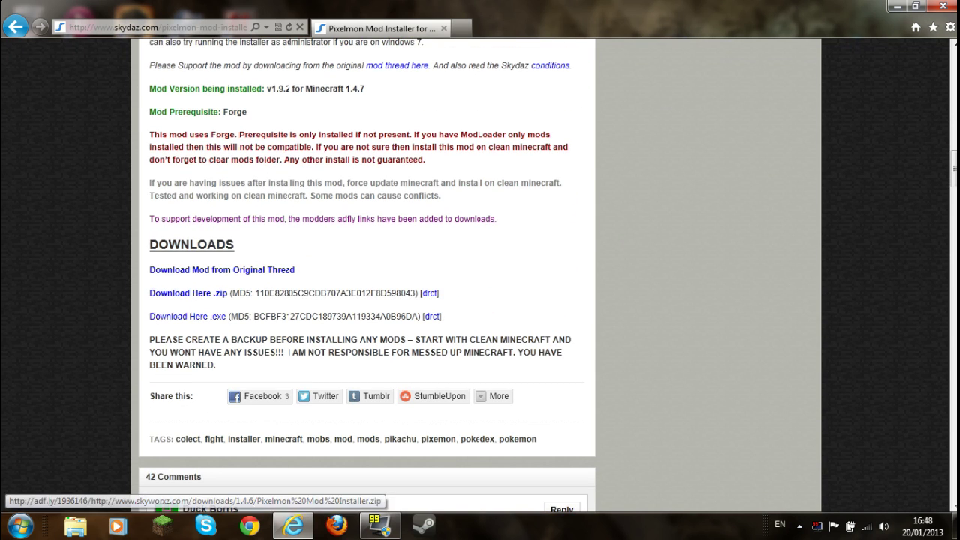
left_click(188, 316)
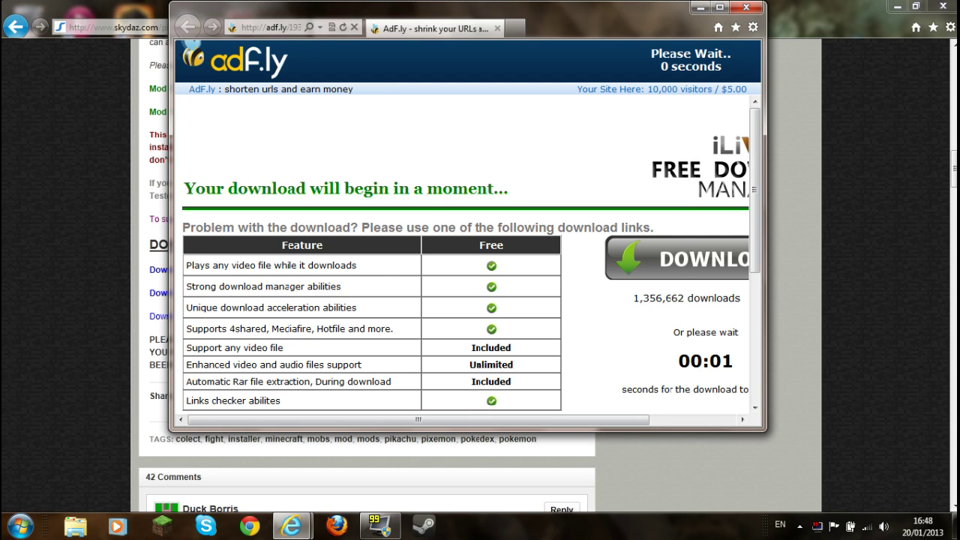
left_click(697, 62)
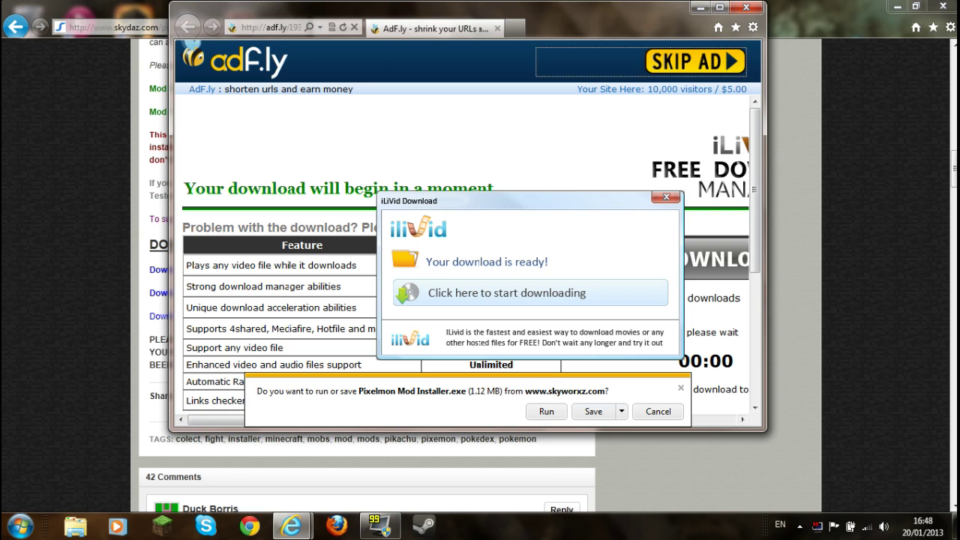
left_click(593, 410)
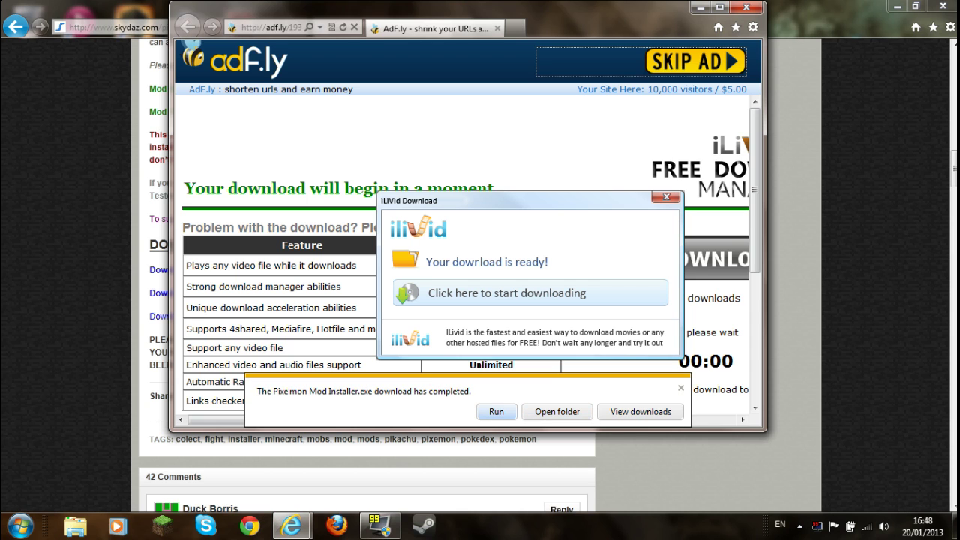
Run the downloaded Pixelmon Mod Installer, then close the advert window and minimise the browser.
left_click(496, 411)
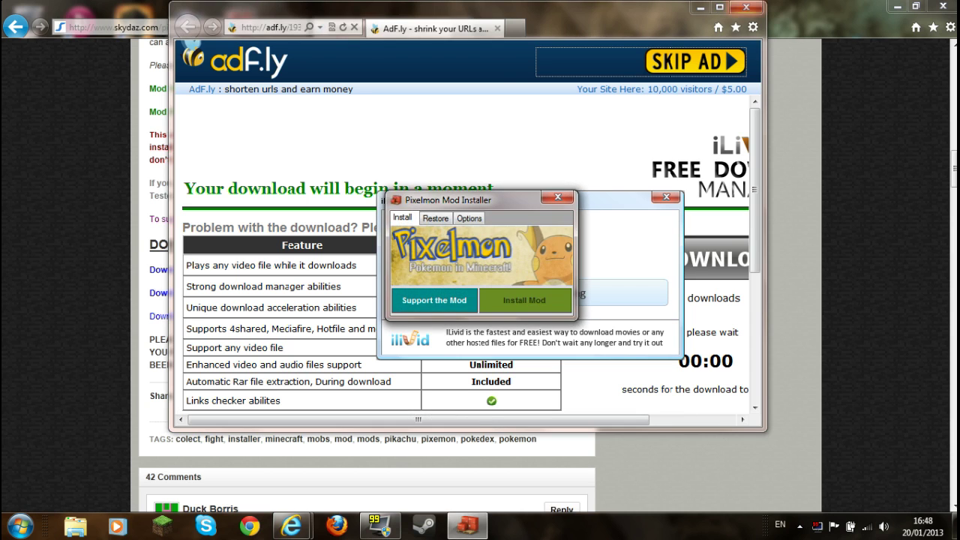
left_click(746, 7)
left_click(895, 6)
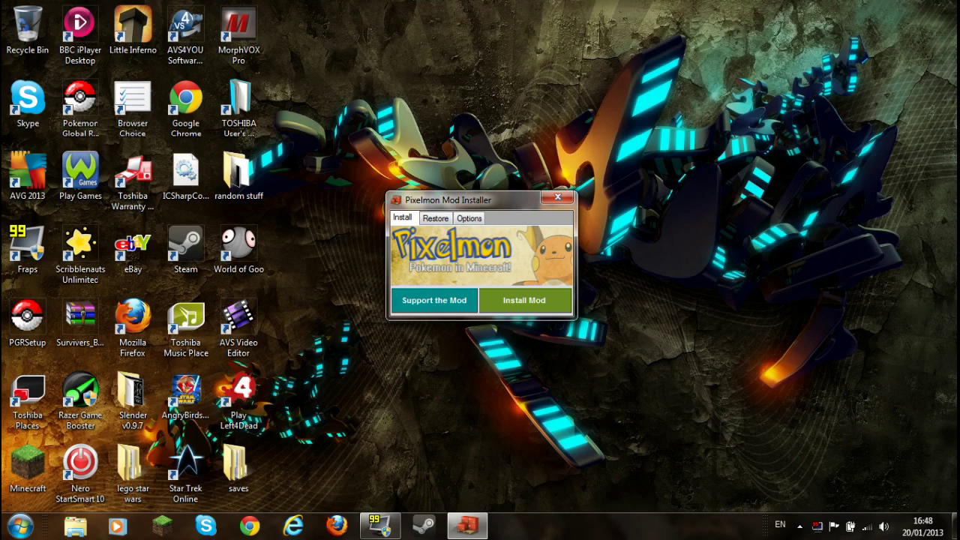
Clear all existing mods and the config with the Pixelmon Mod Installer's options, confirming the deletions.
left_click(468, 217)
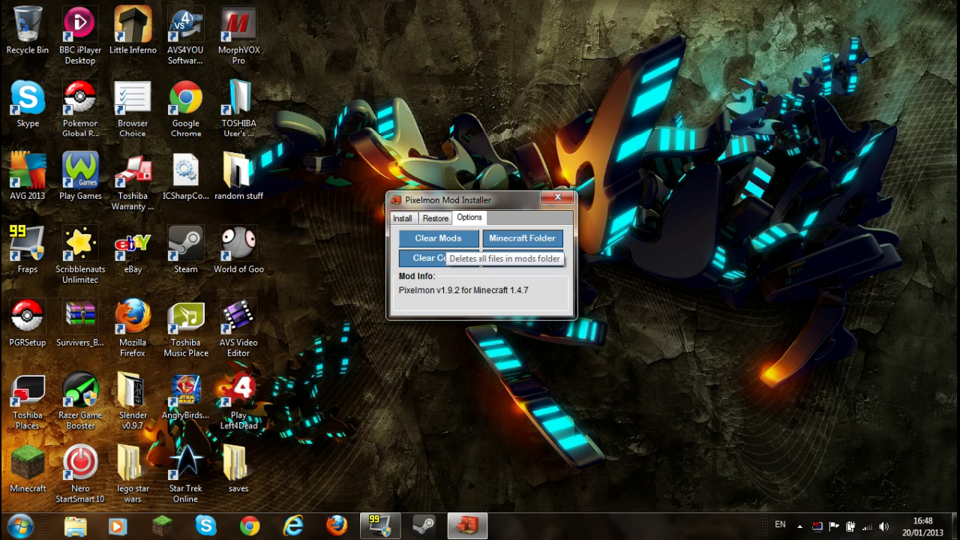
left_click(438, 238)
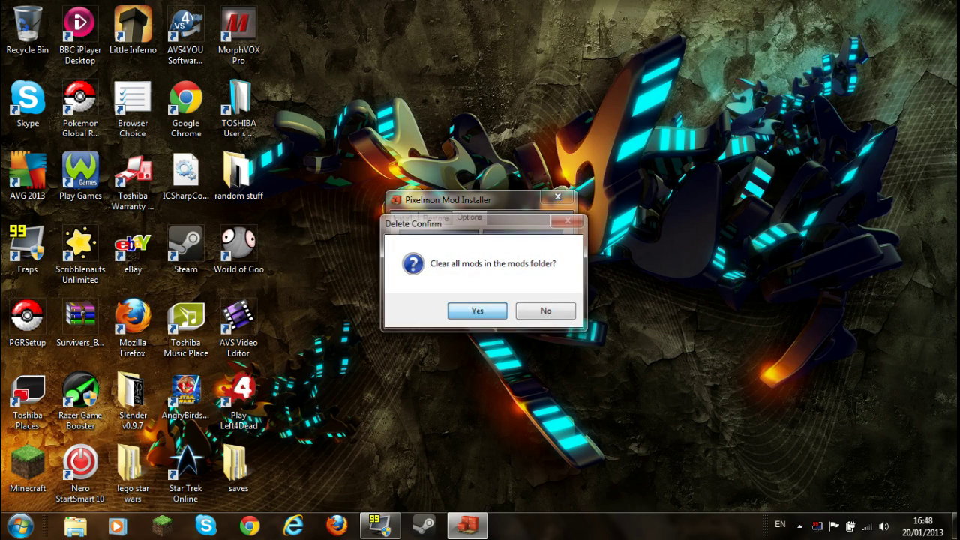
left_click(477, 310)
left_click(503, 304)
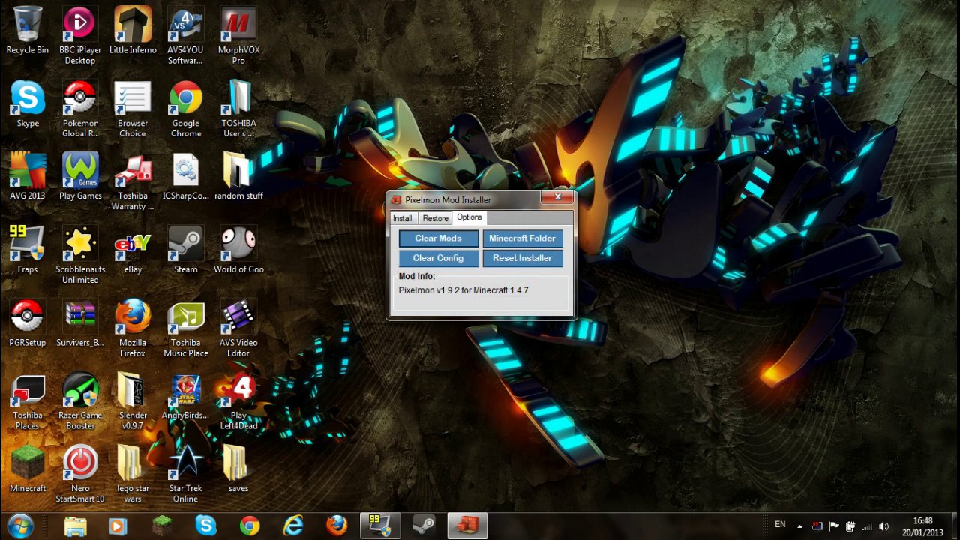
left_click(439, 258)
left_click(490, 310)
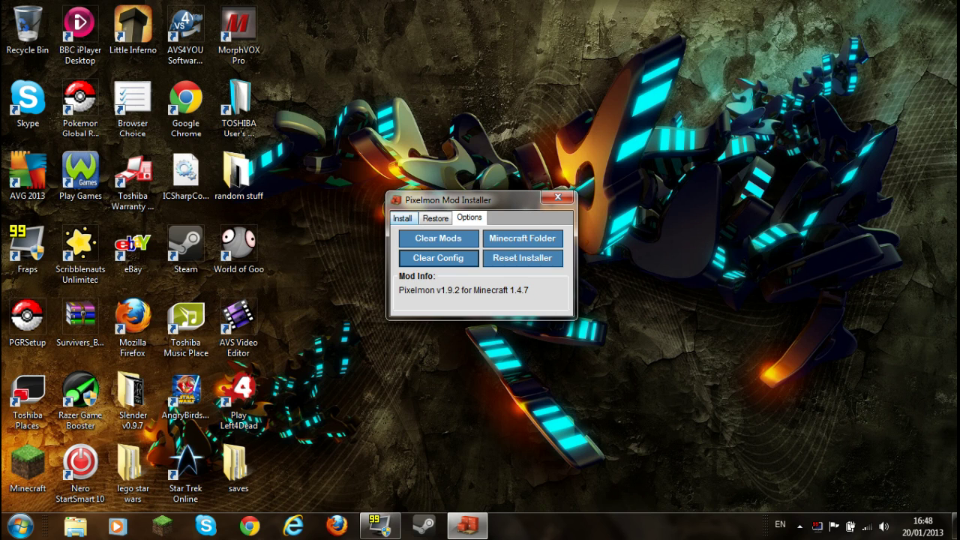
Install the Pixelmon mod with a Minecraft backup made beforehand, and close the installer.
left_click(403, 217)
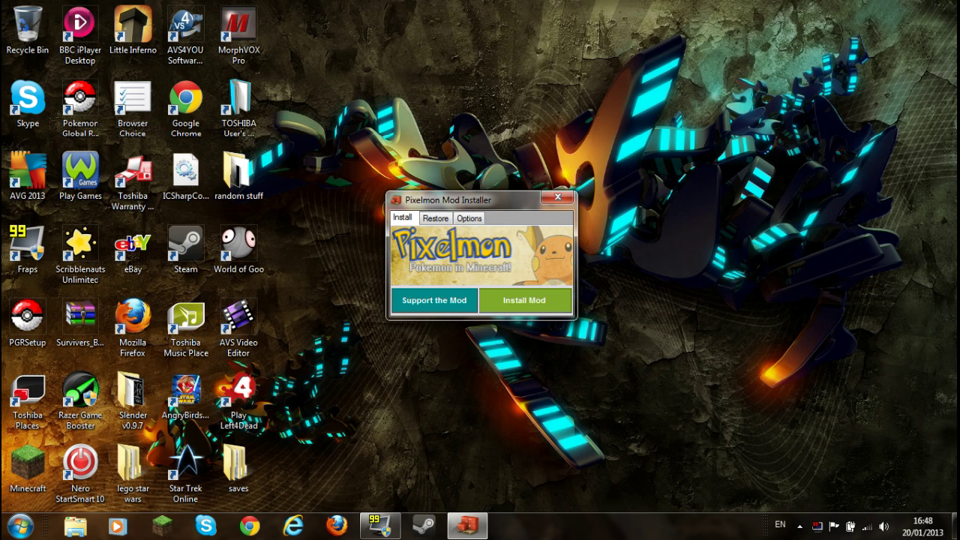
left_click(524, 300)
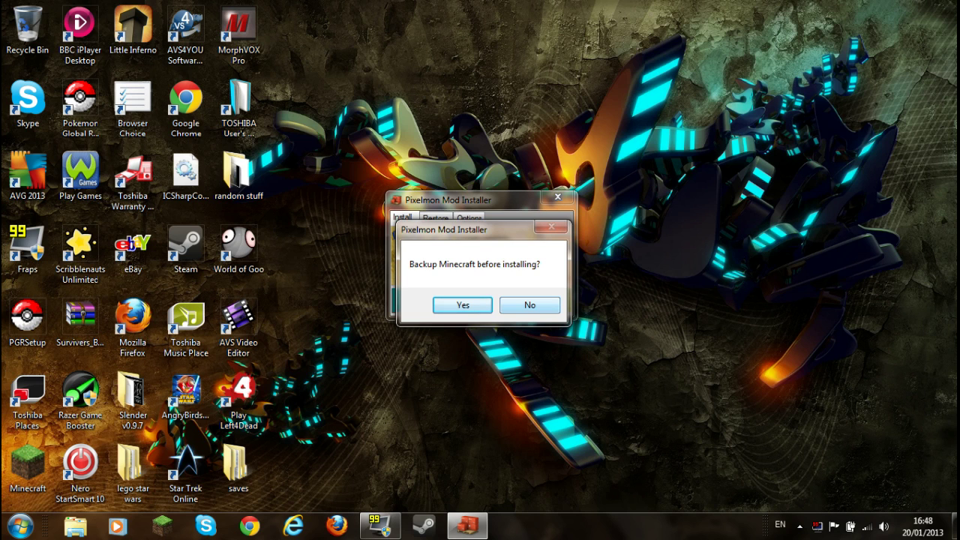
left_click(463, 304)
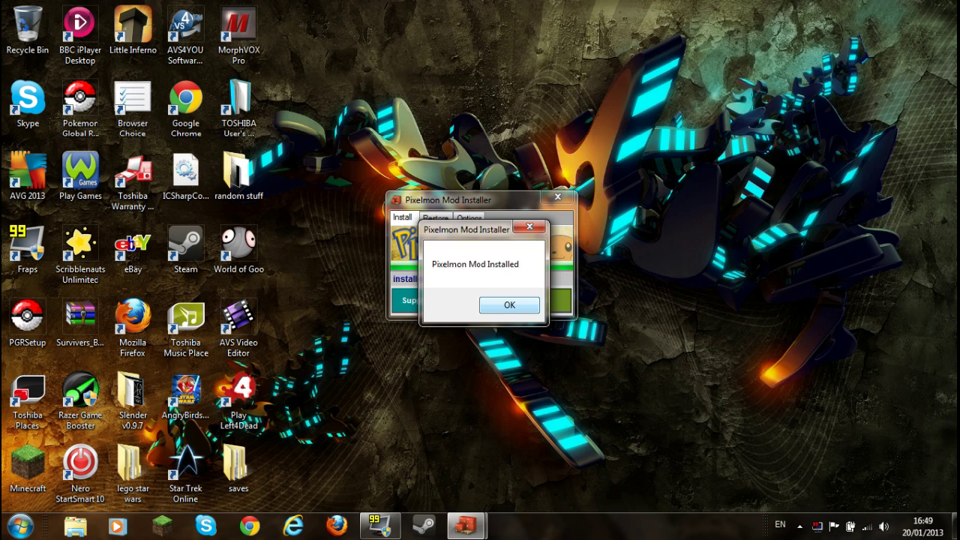
left_click(509, 304)
left_click(557, 197)
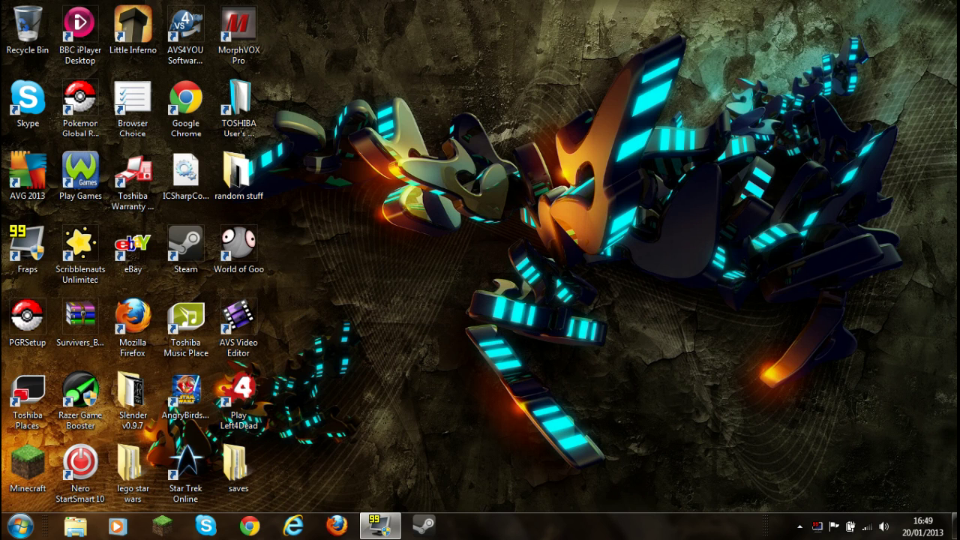
Launch Minecraft from the desktop with Razer Game Booster and log in with the remembered account.
right_click(45, 464)
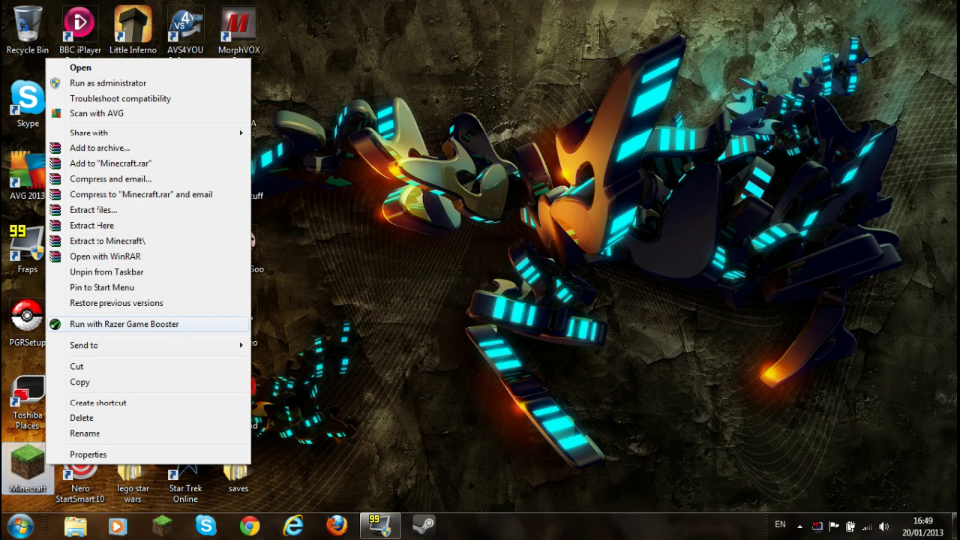
left_click(133, 324)
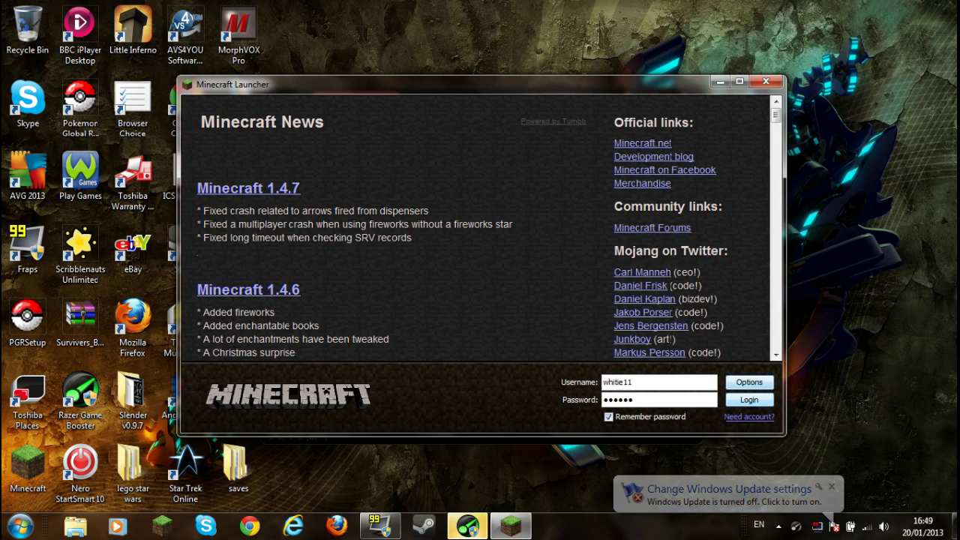
key("Return")
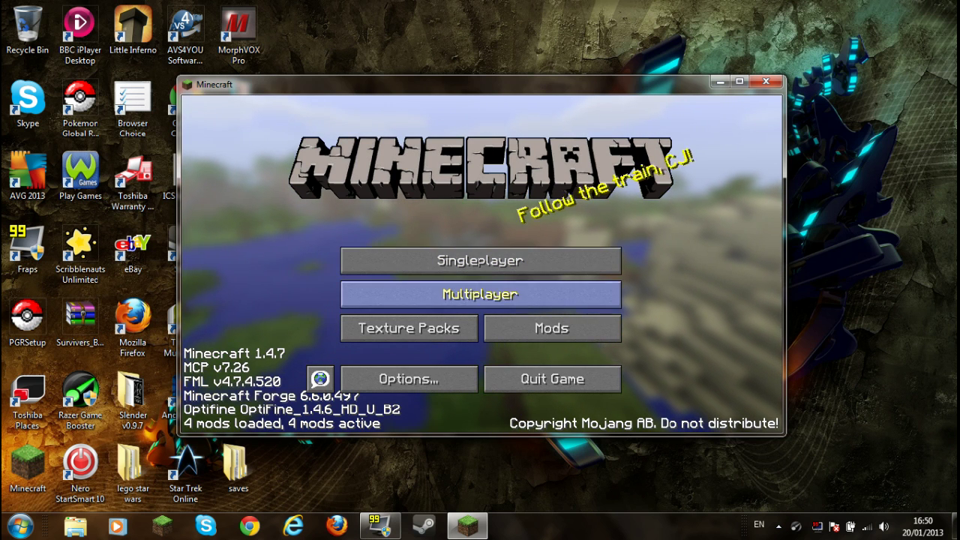
Switch the game to full screen and view the Pixelmon entry's details in the mod list.
left_click(552, 328)
key("F11")
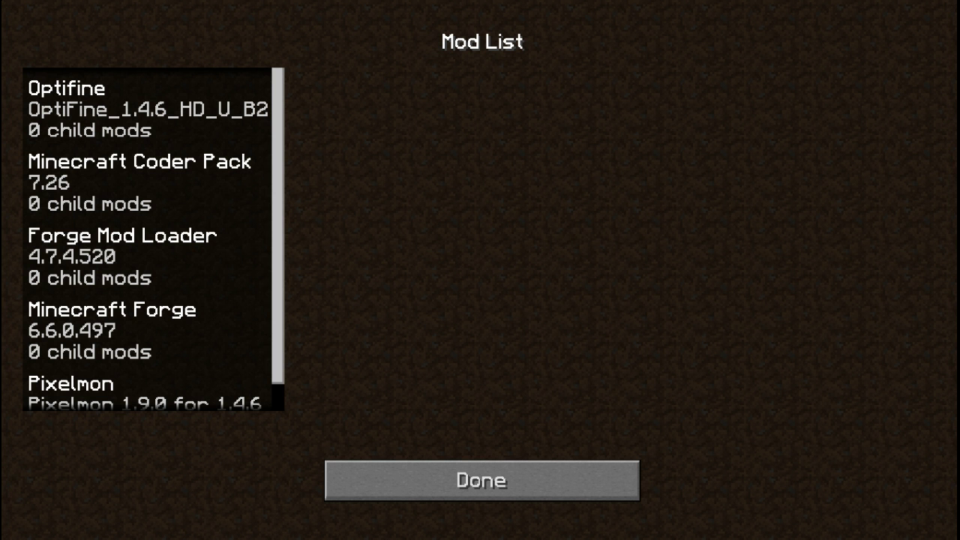
scroll(154, 240, "down", 1)
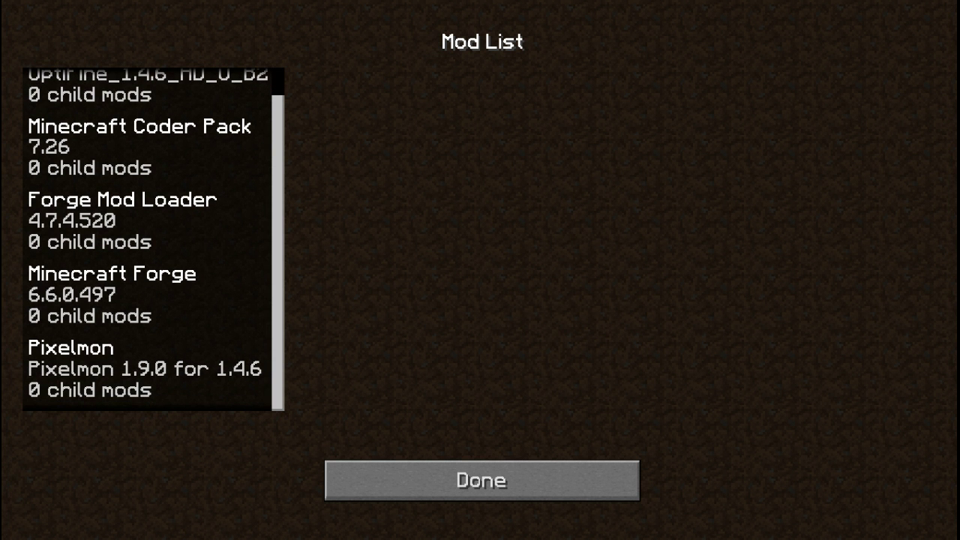
left_click(146, 368)
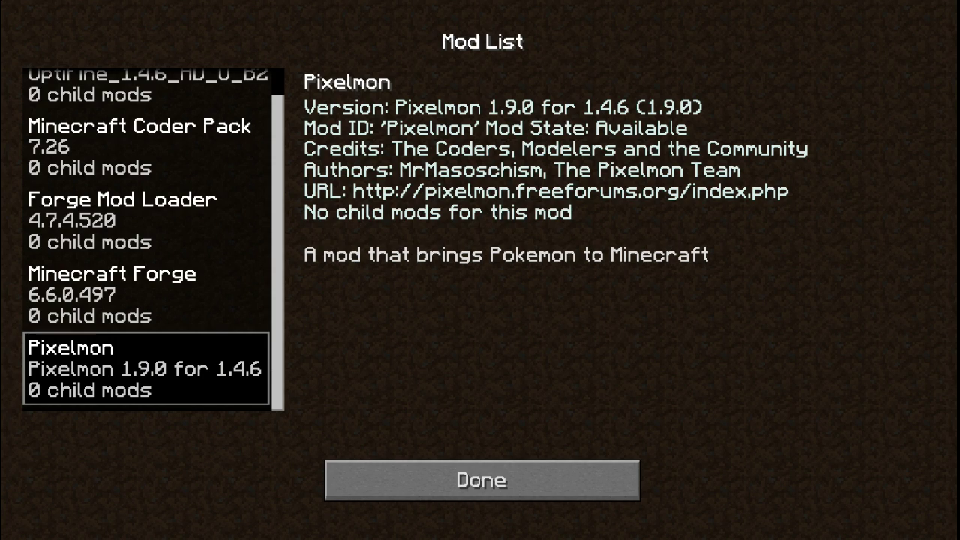
key("Escape")
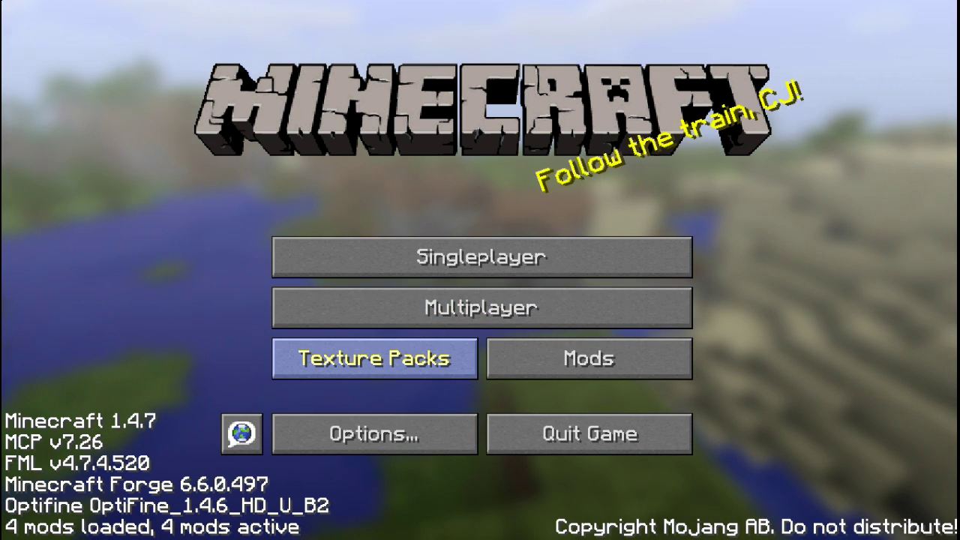
Check which texture pack is selected and return to the title screen.
left_click(374, 358)
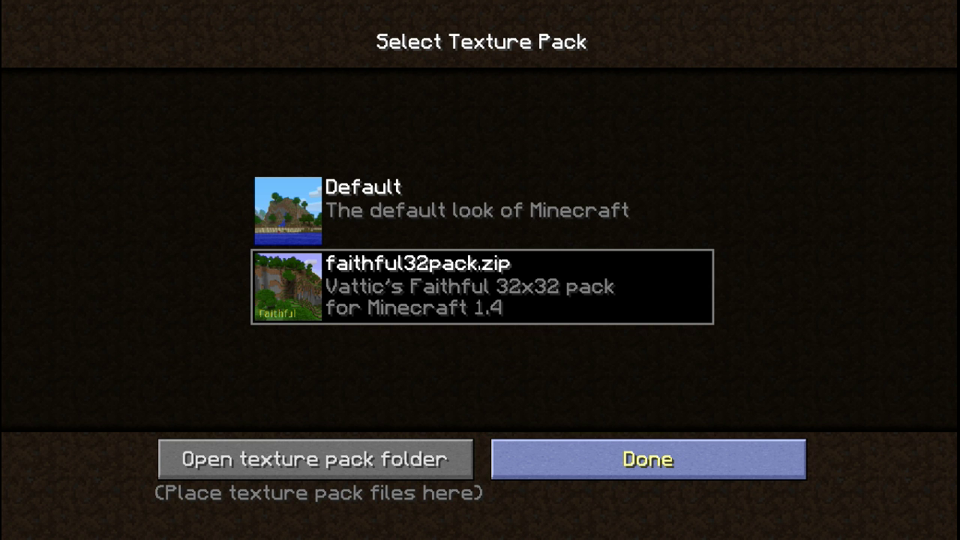
left_click(648, 459)
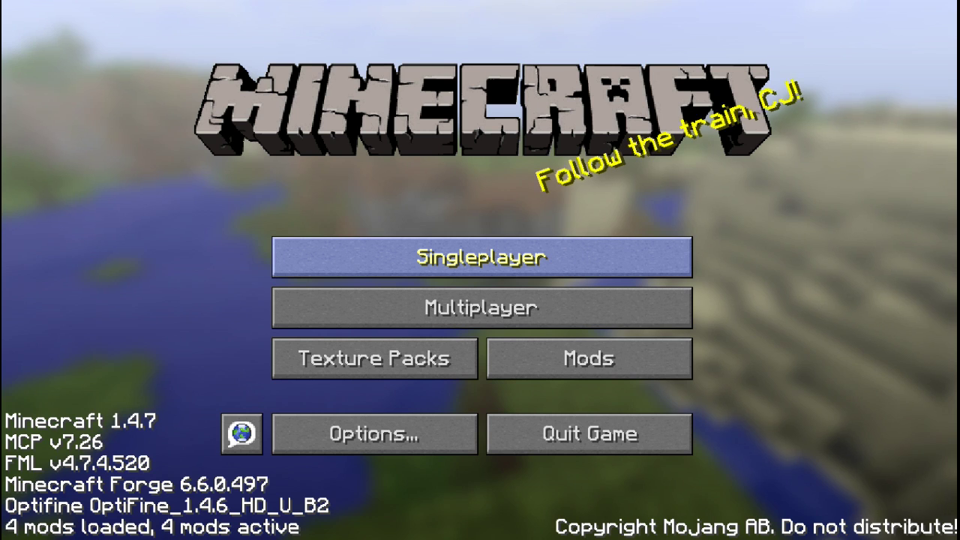
Delete the singleplayer world "New World" dated 20/01/13 16:39 and confirm the deletion.
left_click(481, 257)
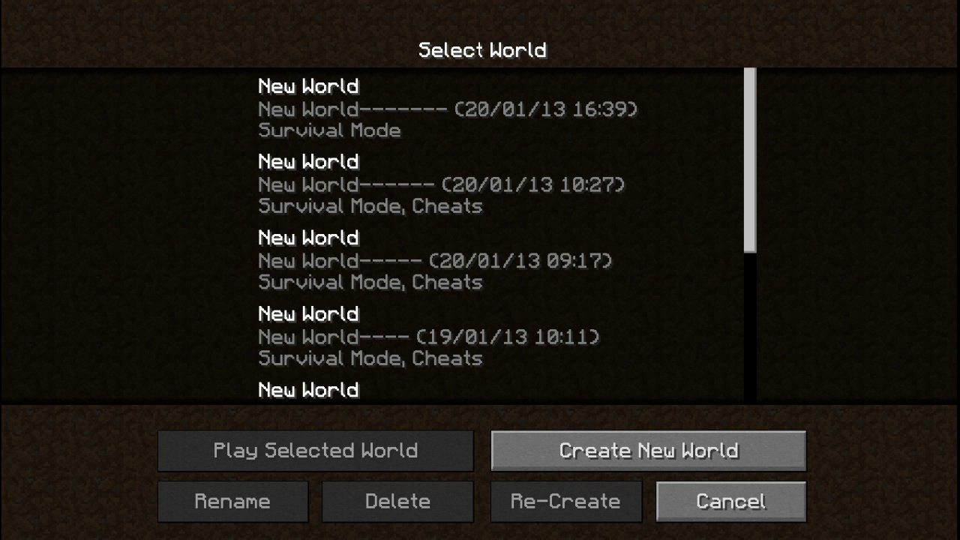
left_click(481, 110)
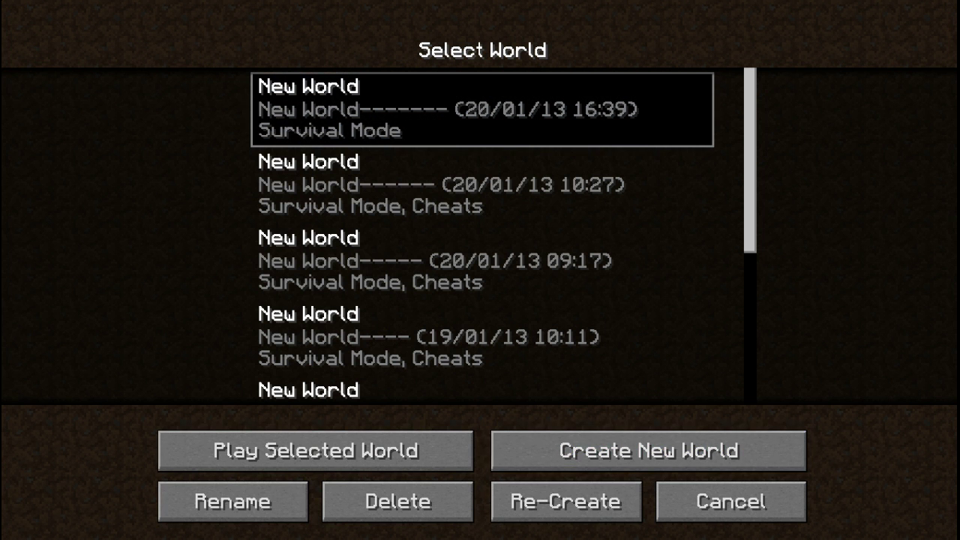
left_click(397, 502)
left_click(314, 312)
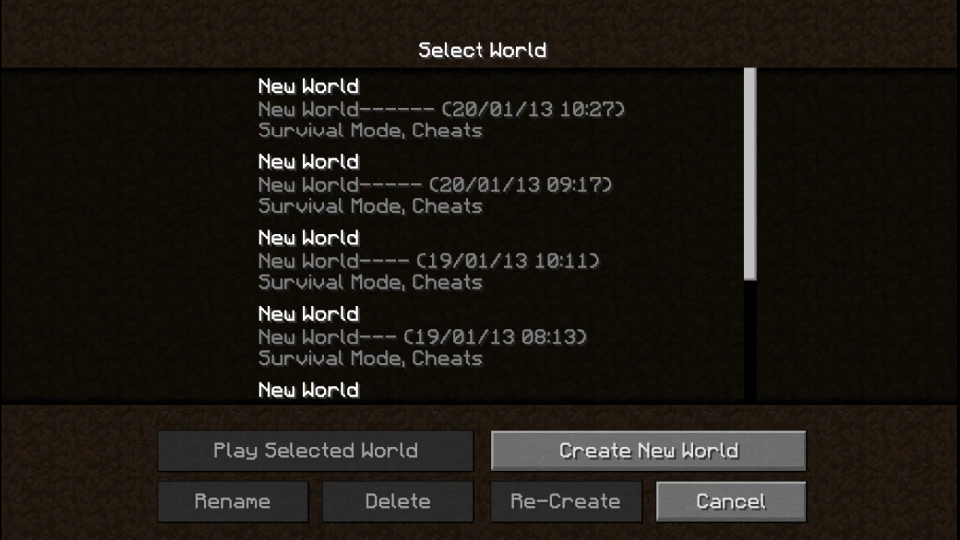
Create a new singleplayer world and enter it.
left_click(650, 450)
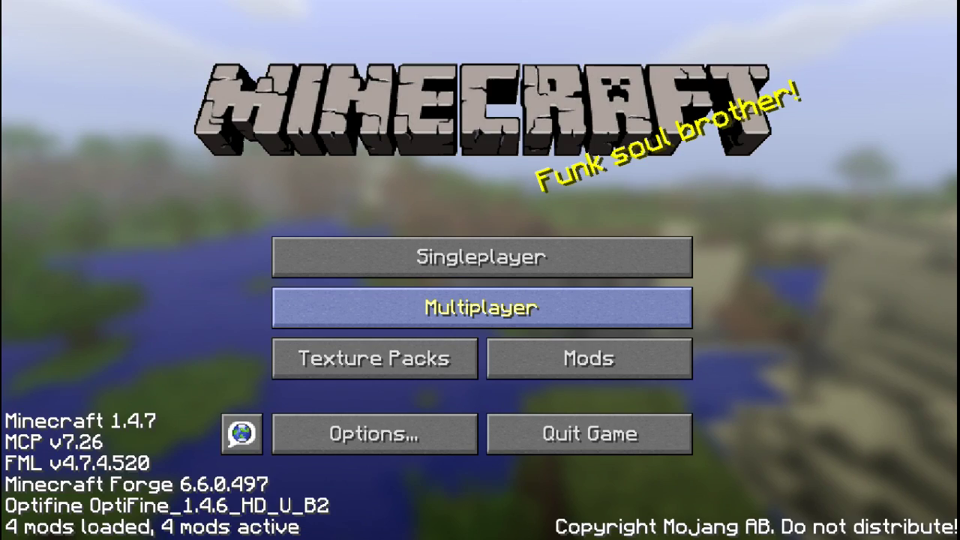
left_click(480, 307)
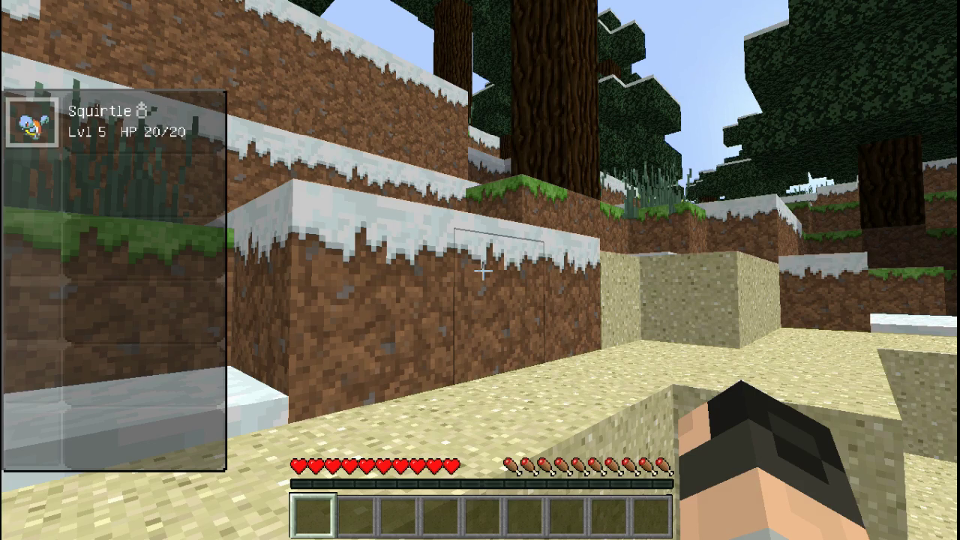
Walk across the snowy beach to the green apricorn tree and harvest its red apricorn.
key("w")
key("space")
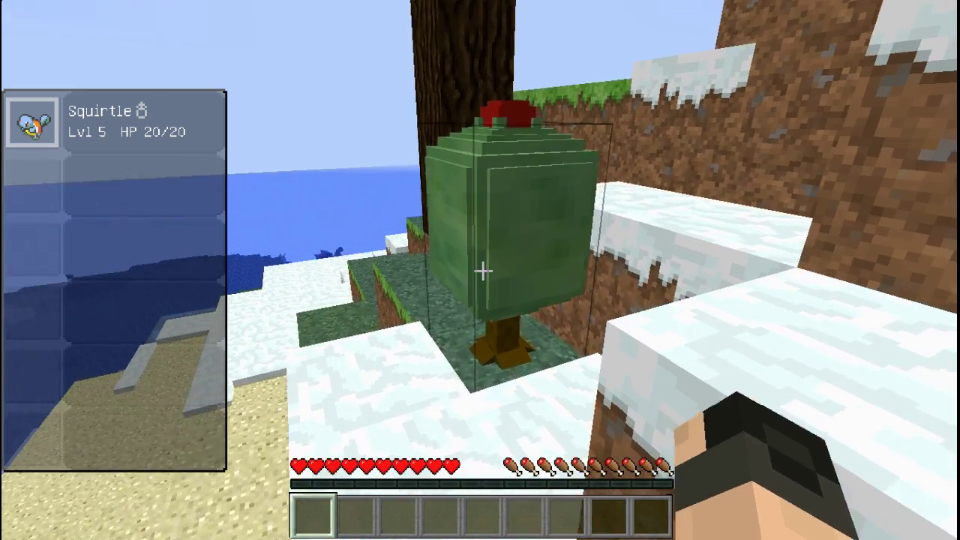
left_click(482, 271)
key("w")
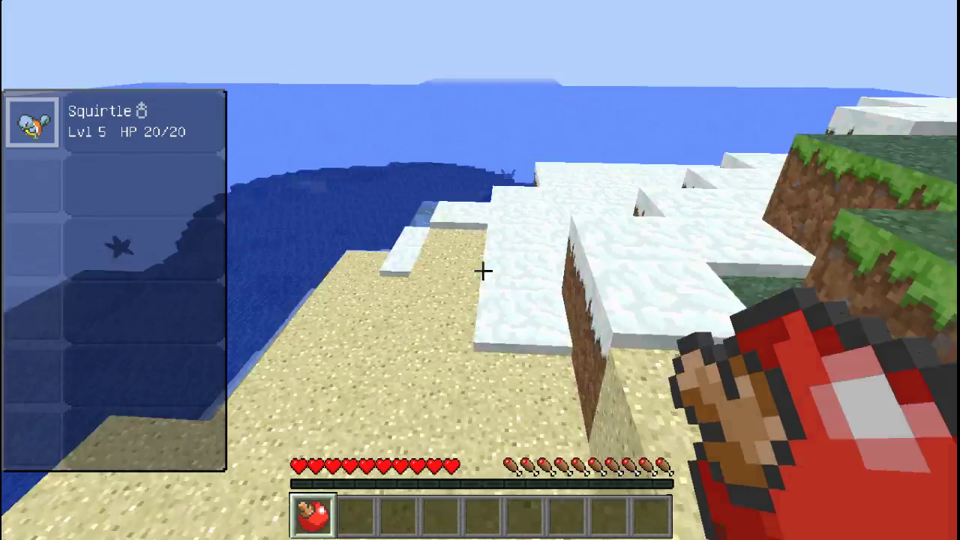
Head into the sea to battle the wild Seaking with Squirtle's attack, and respawn after dying.
key("w")
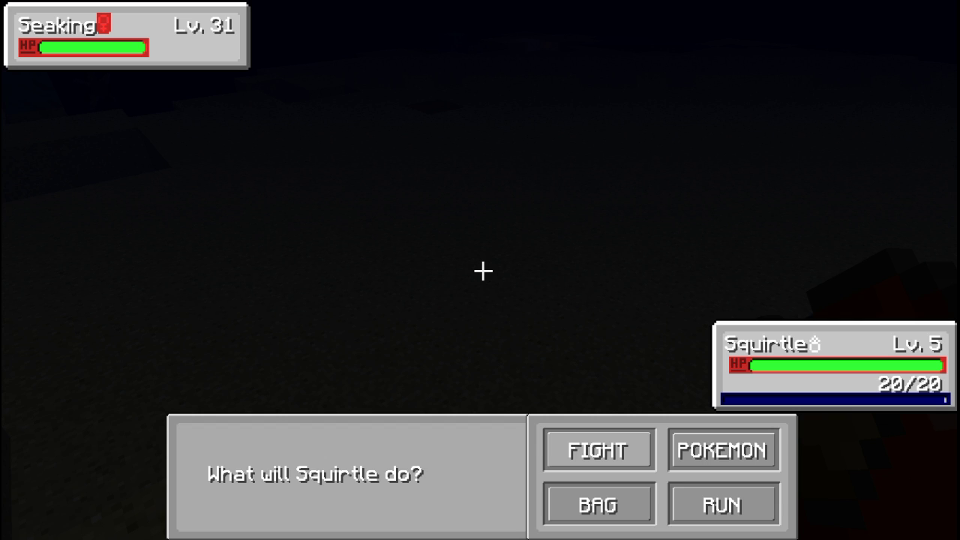
left_click(598, 450)
left_click(467, 454)
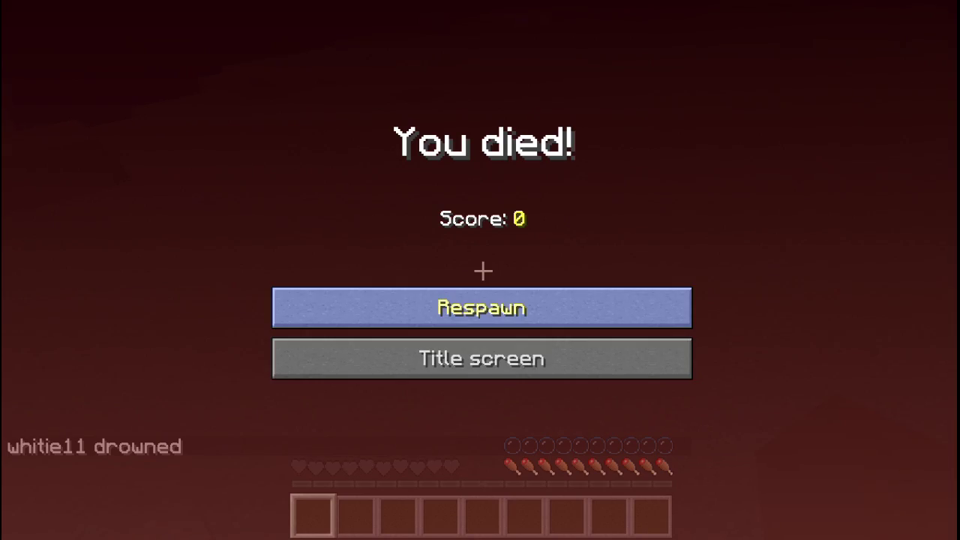
left_click(482, 308)
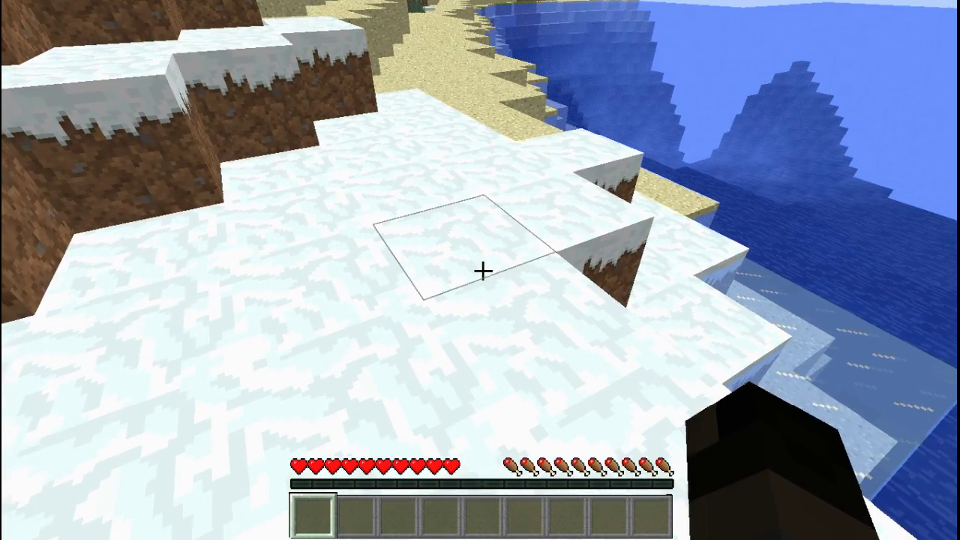
Check the inventory and the Pokemon party slots, and return to the game.
key("e")
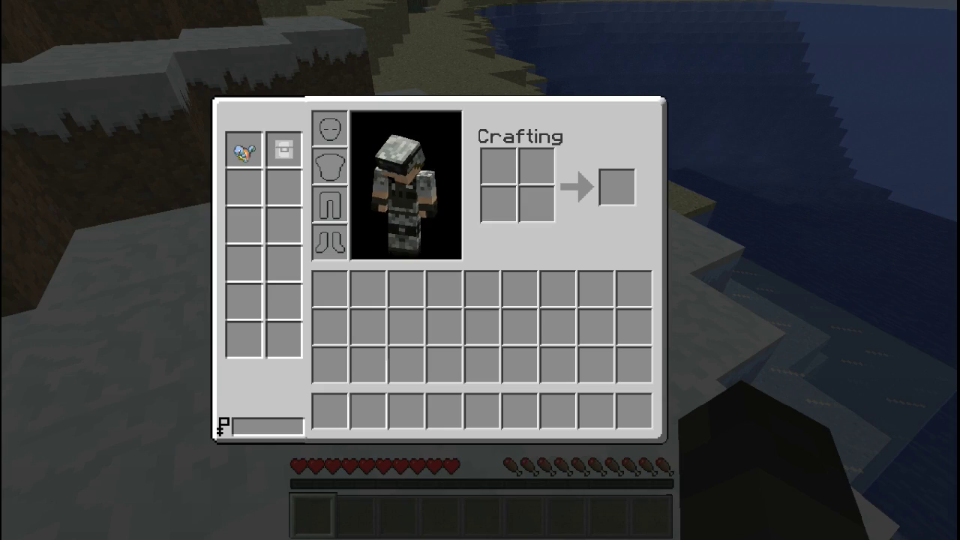
key("e")
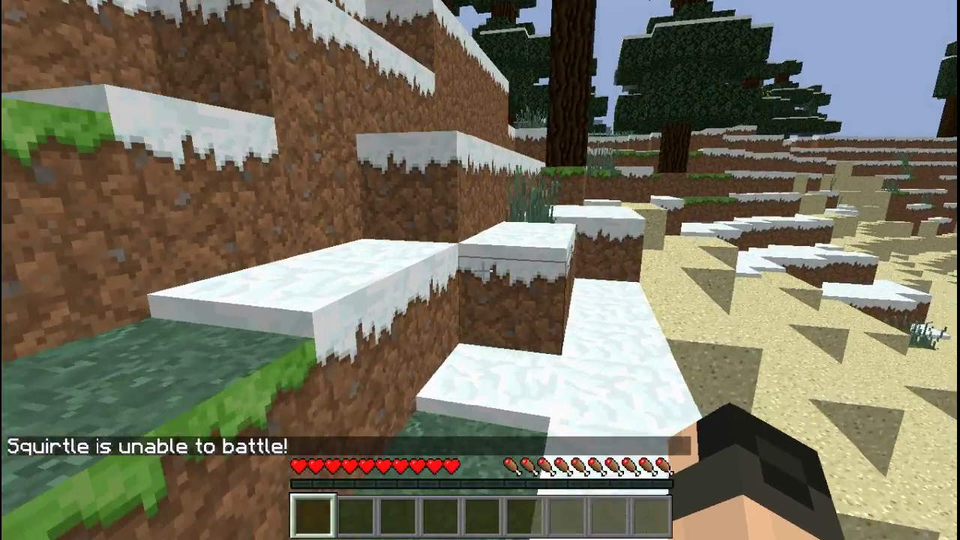
Walk along the snowy ledge toward the spruce trees and pause the game.
key("w")
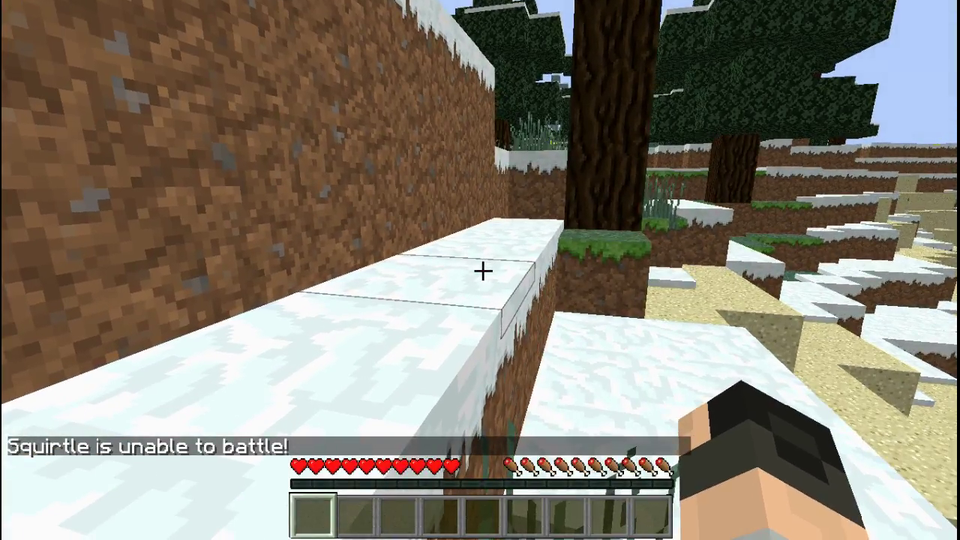
key("w")
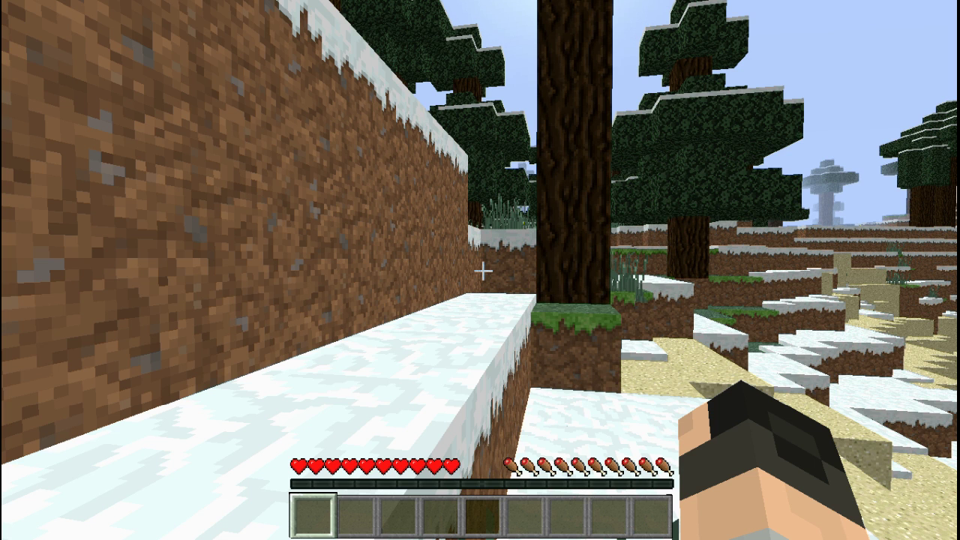
key("Escape")
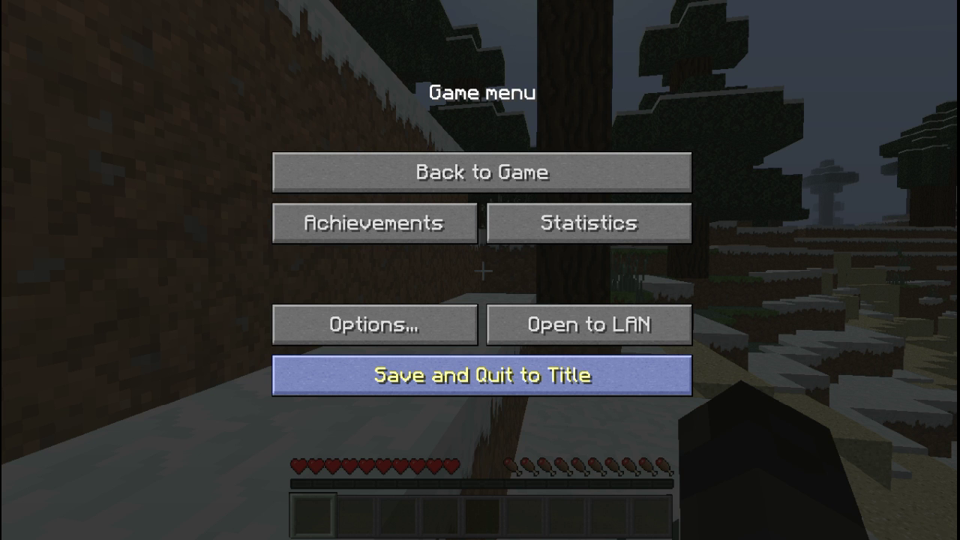